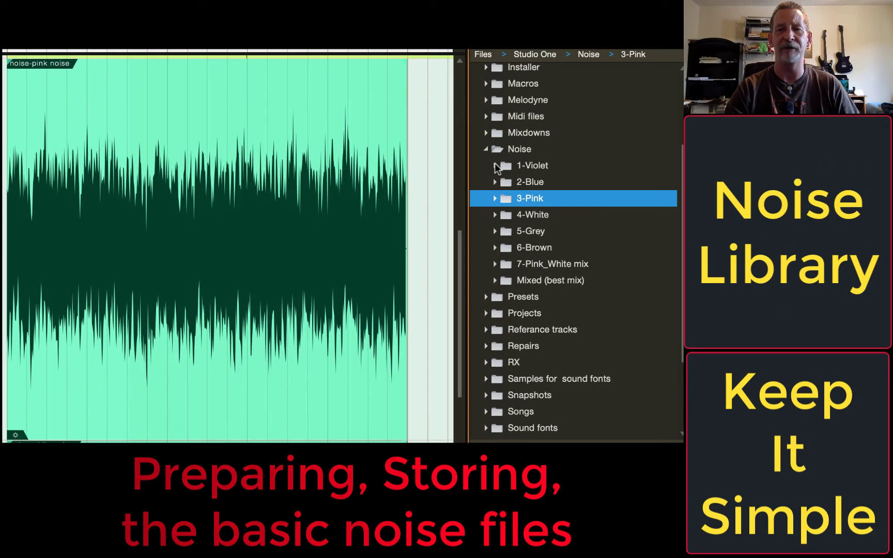
- Expand the 1-Violet folder, inspect its ELC and standard violet noise files, and collapse the folder
left_click(494, 165)
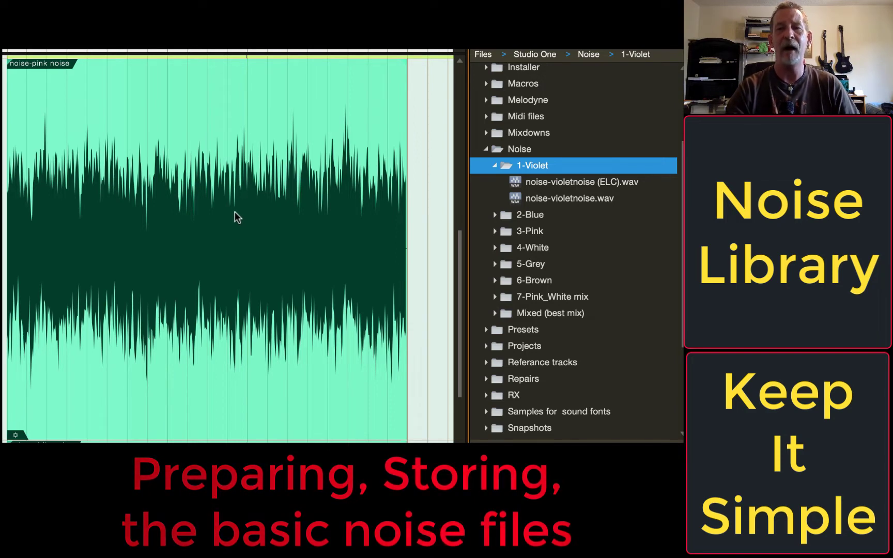
left_click(543, 181)
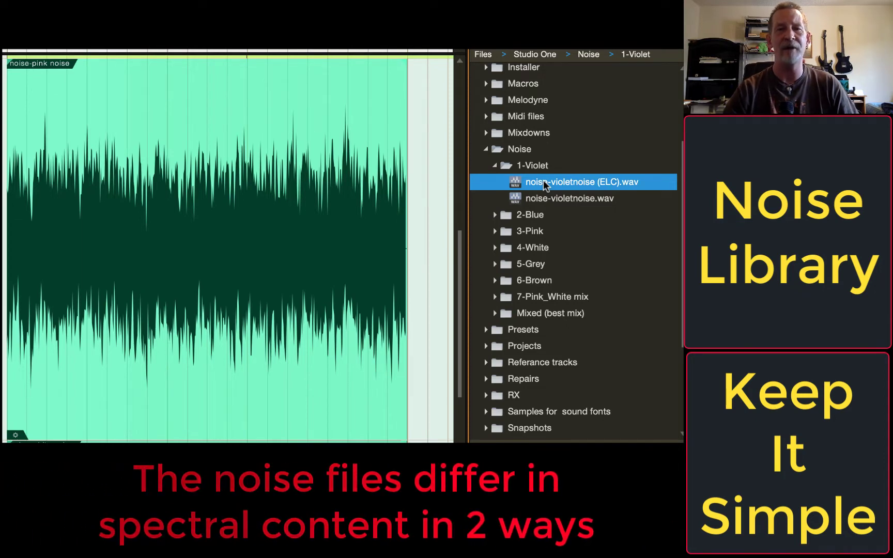
left_click(544, 201)
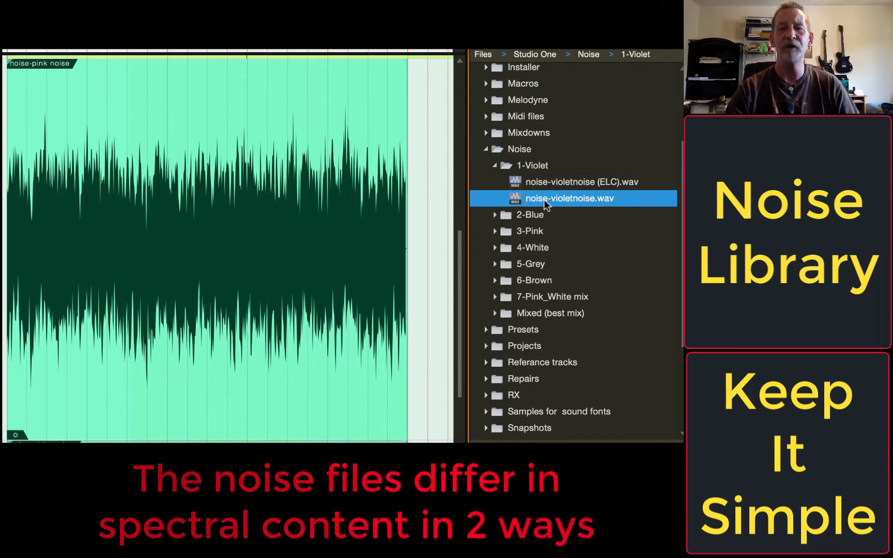
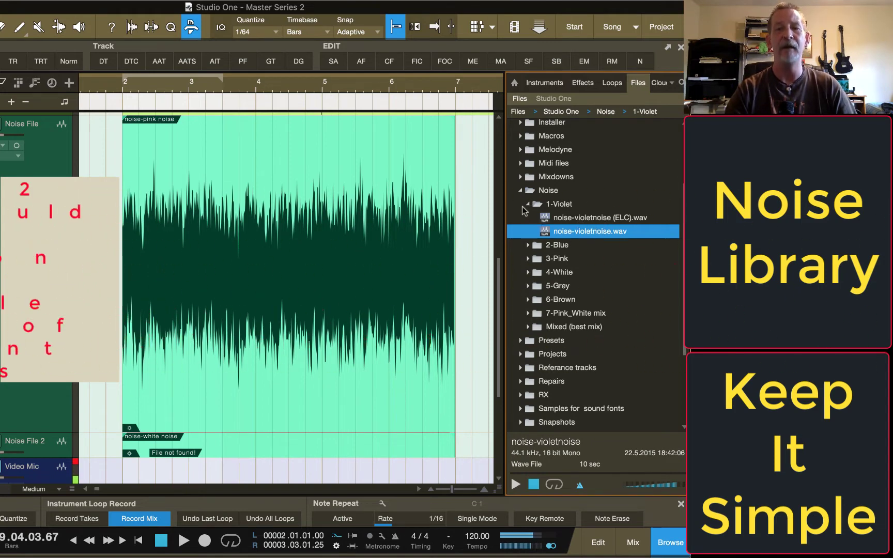
left_click(528, 204)
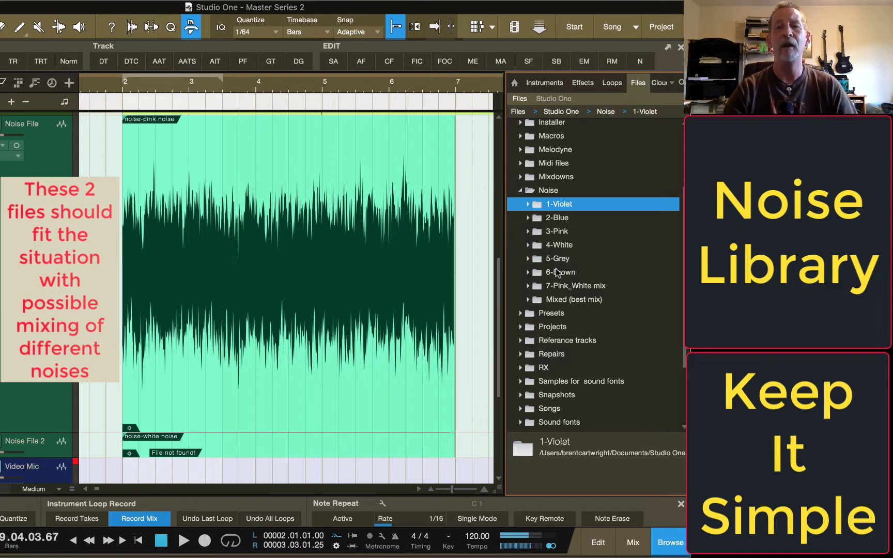
- Check the files inside the 6-Brown folder, and expand the 7-Pink_White mix folder to view its files
left_click(528, 272)
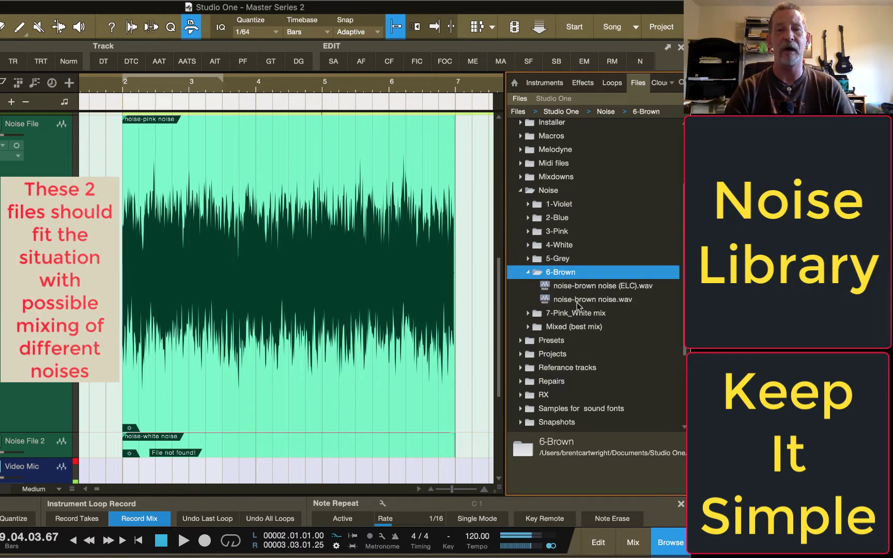
left_click(527, 272)
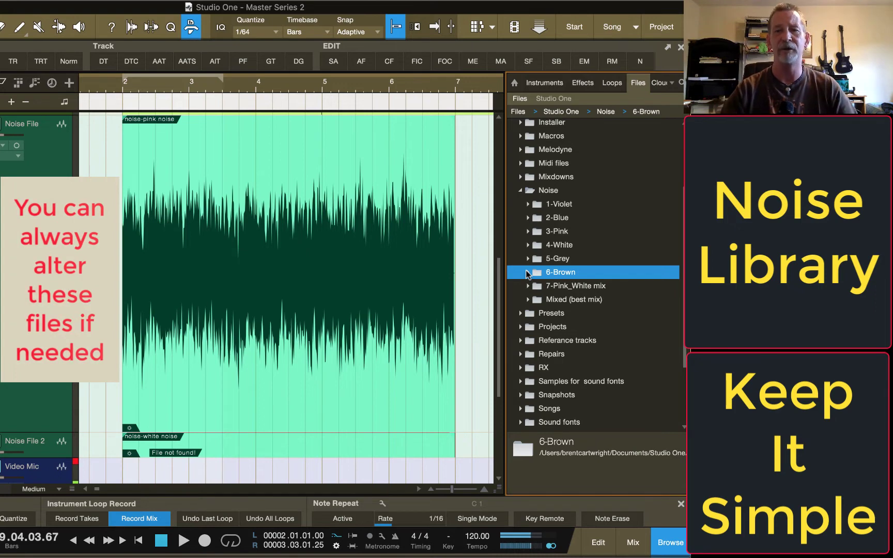
left_click(527, 286)
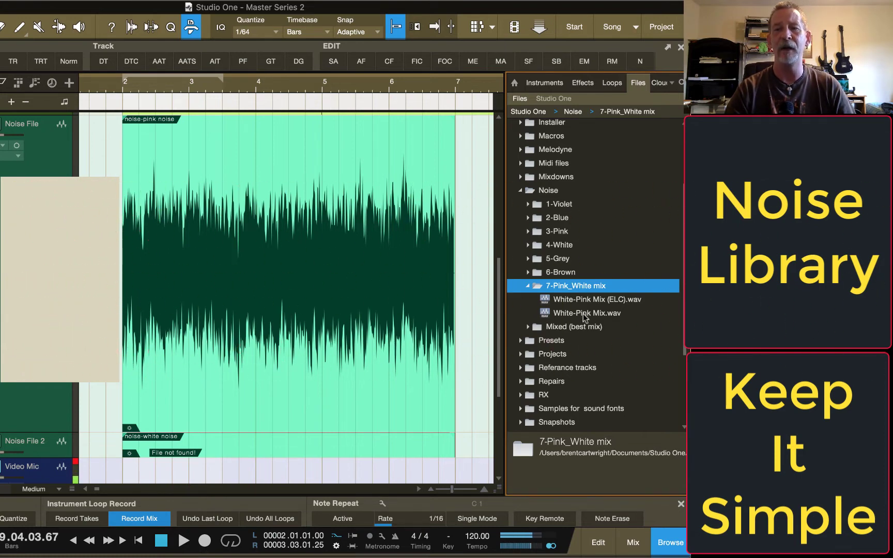
- Overlay noise-white noise.wav from the 4-White folder on the pink noise event at bar 2 and lower its volume
left_click(528, 245)
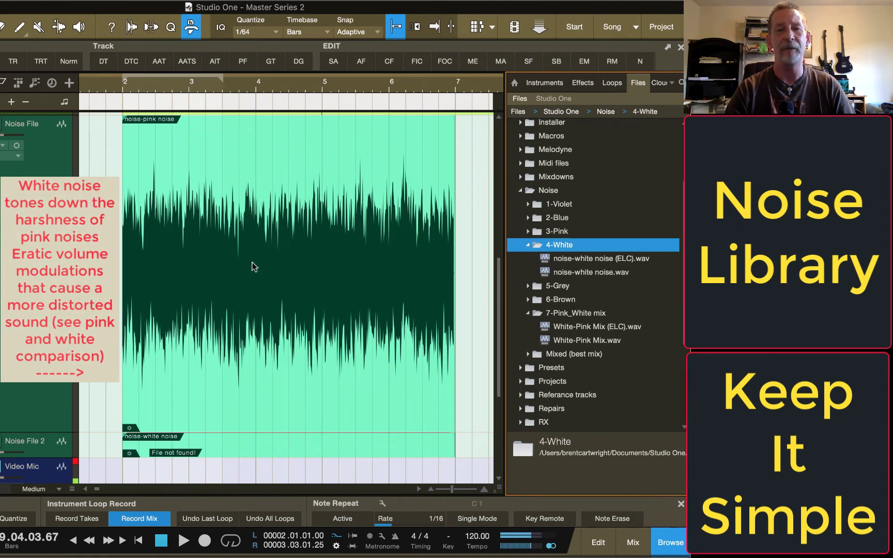
left_click_drag(584, 271, 147, 245)
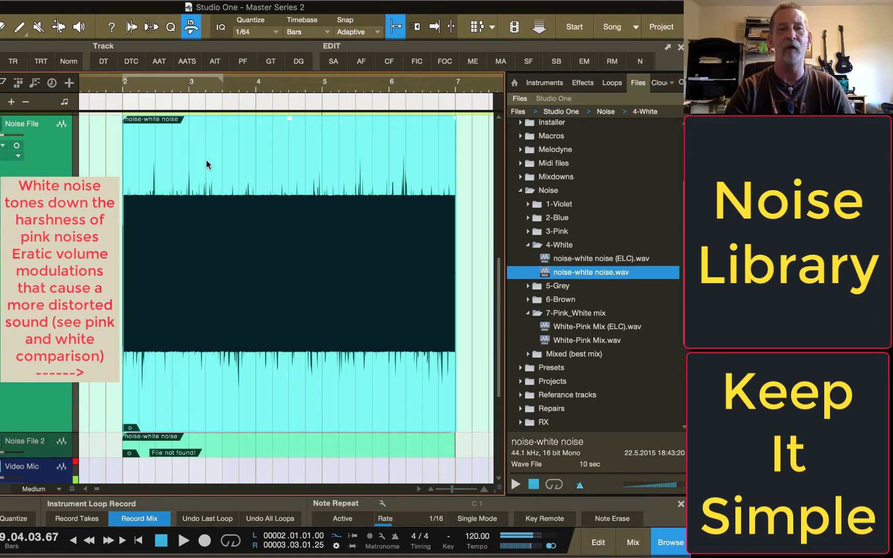
mouse_move(290, 119)
left_click_drag(290, 120, 289, 285)
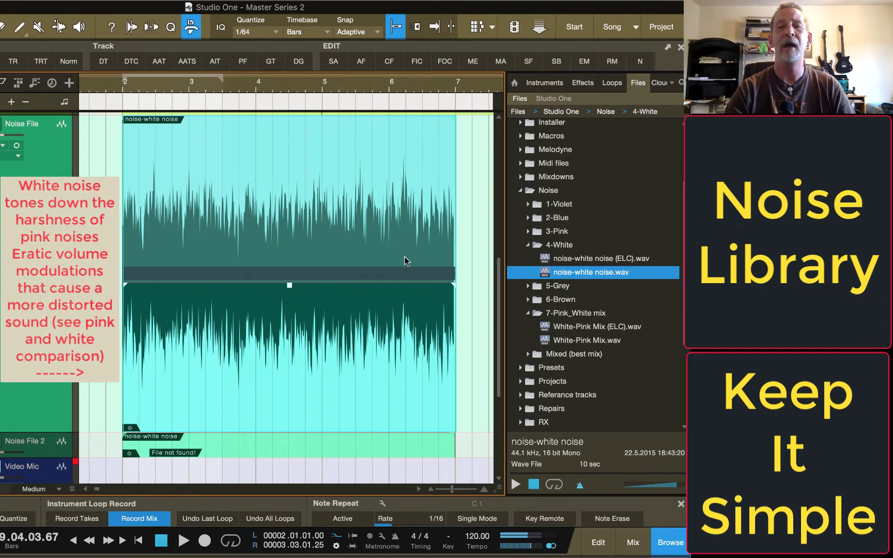
- Bounce the overlapping white and pink noise on the Noise File track into a single event
left_click(180, 293)
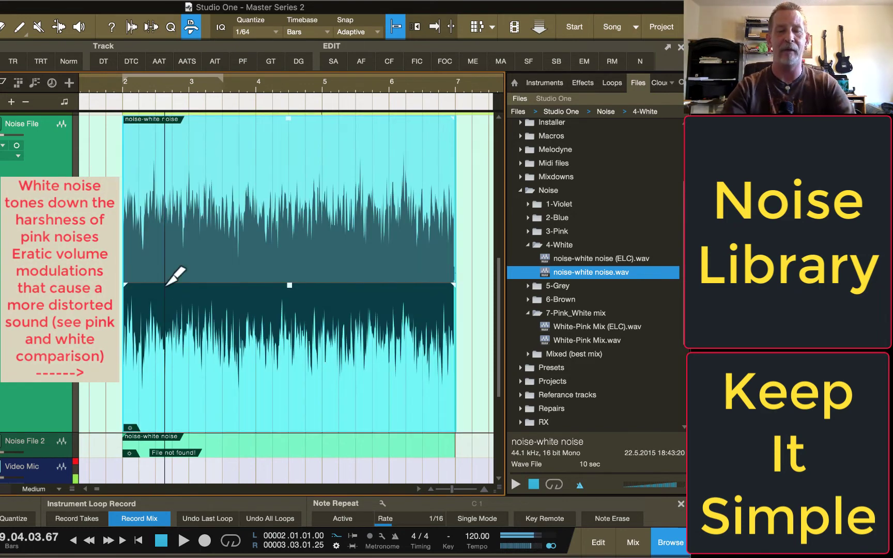
key("ctrl+b")
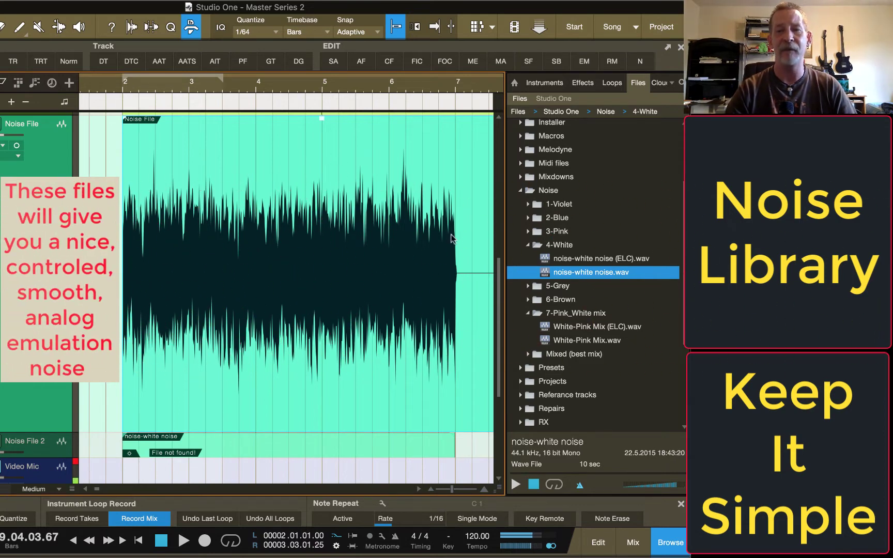
left_click(530, 246)
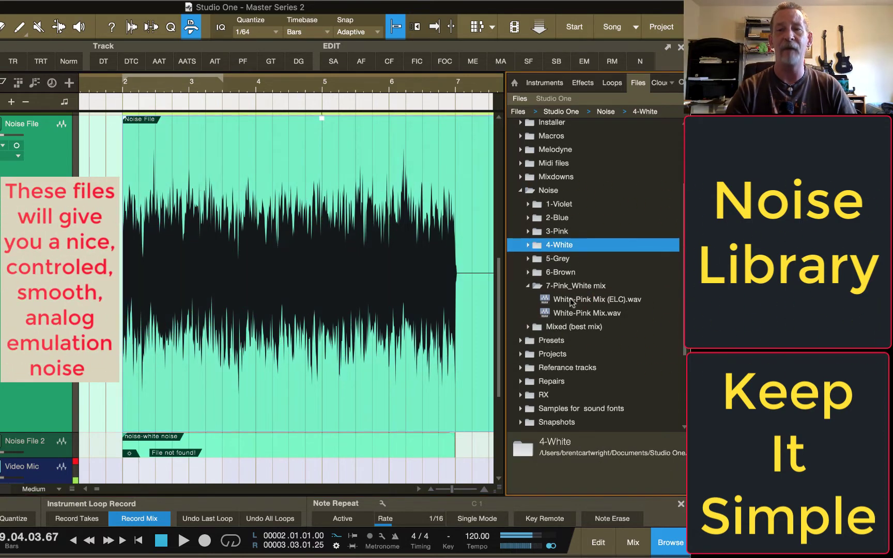
- Inspect White-Pink Mix.wav in the 7-Pink_White mix folder, and list the files in the Mixed (best mix) folder
left_click(567, 314)
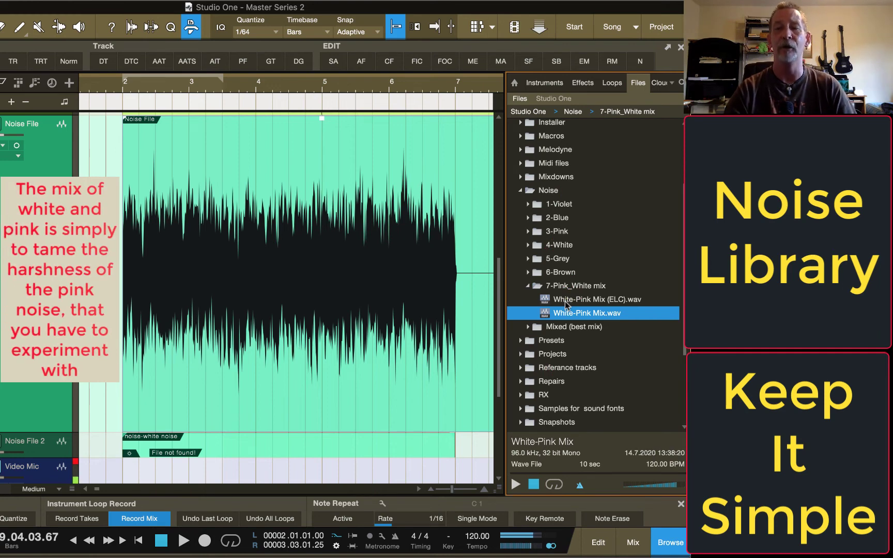
left_click(527, 285)
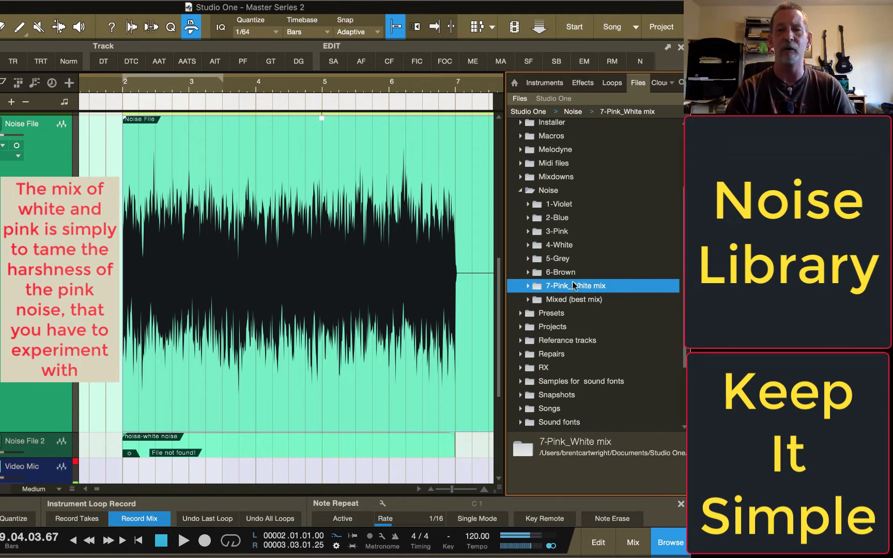
left_click(527, 299)
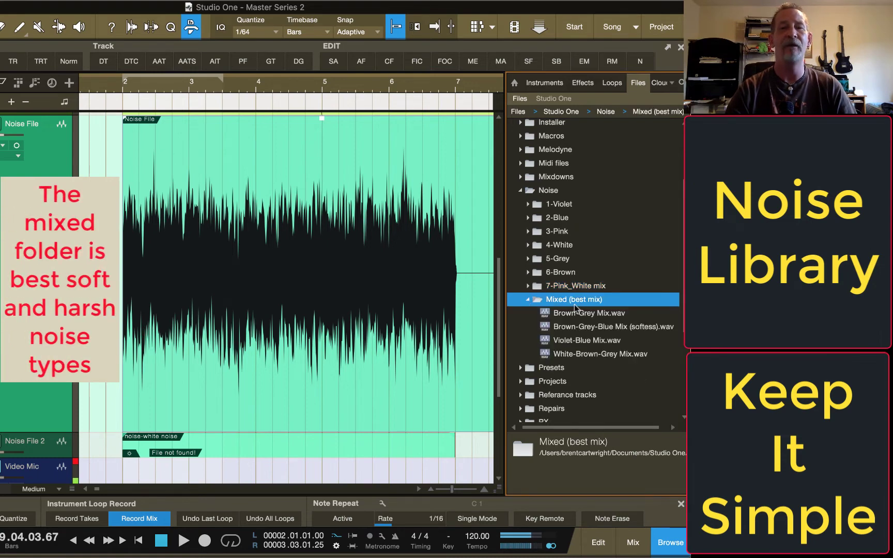
- Replace the bounced event on the Noise File track with Brown-Grey Mix.wav, placed near bar 2
left_click(322, 347)
key("Delete")
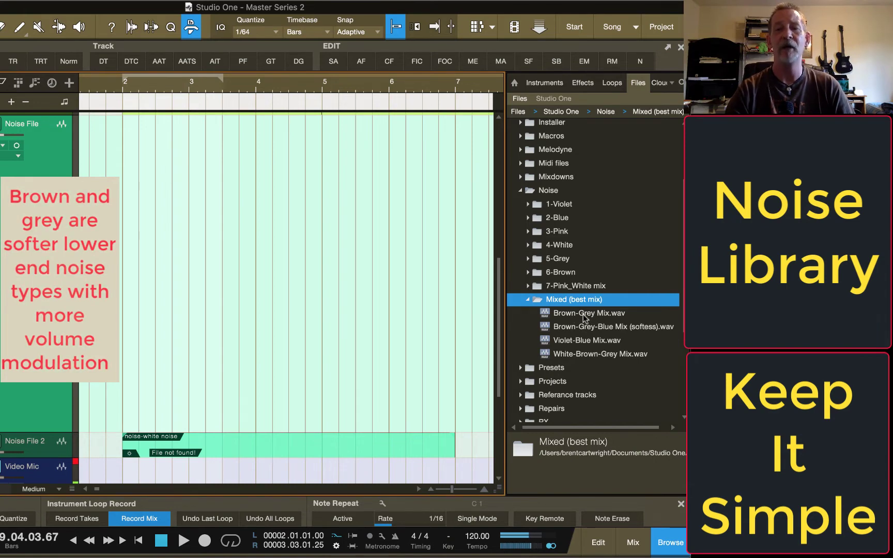
left_click_drag(583, 317, 148, 282)
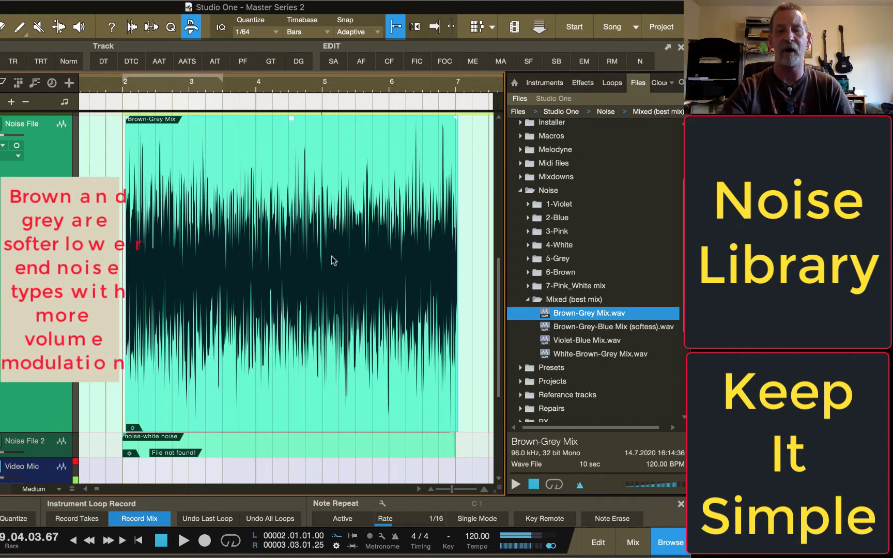
- Replace the Brown-Grey Mix event with Violet-Blue Mix.wav on the Noise File track, and delete that event as well
key("Delete")
left_click_drag(590, 337, 148, 286)
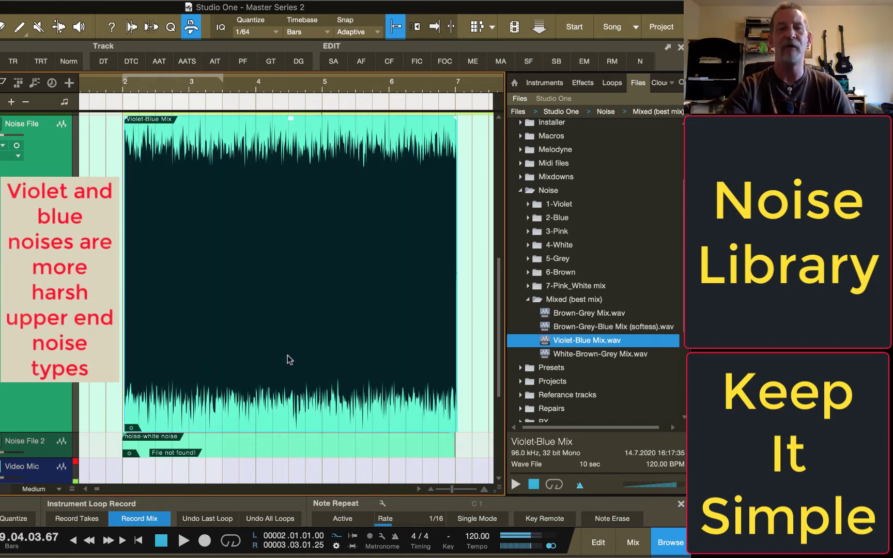
key("Delete")
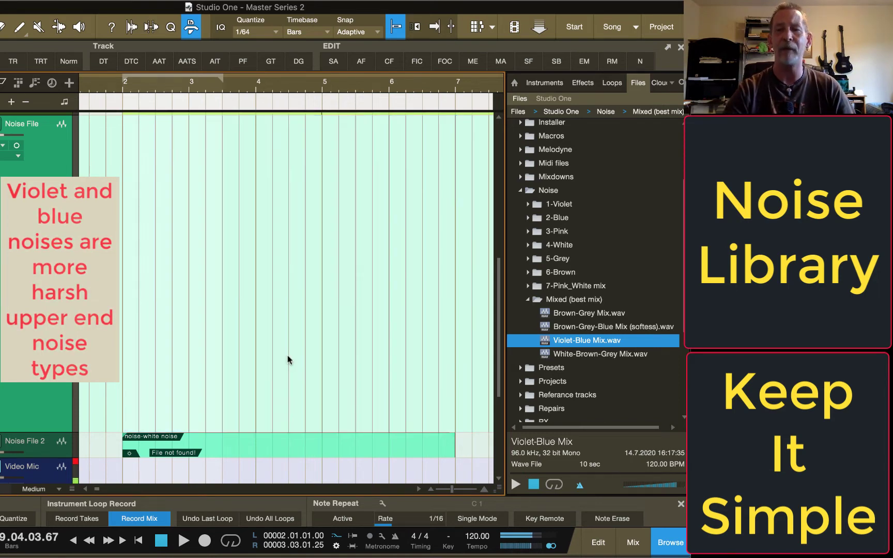
- Inspect the Brown-Grey-Blue and White-Brown-Grey mix files, and the contents of the 6-Brown and 7-Pink_White mix folders
left_click(597, 330)
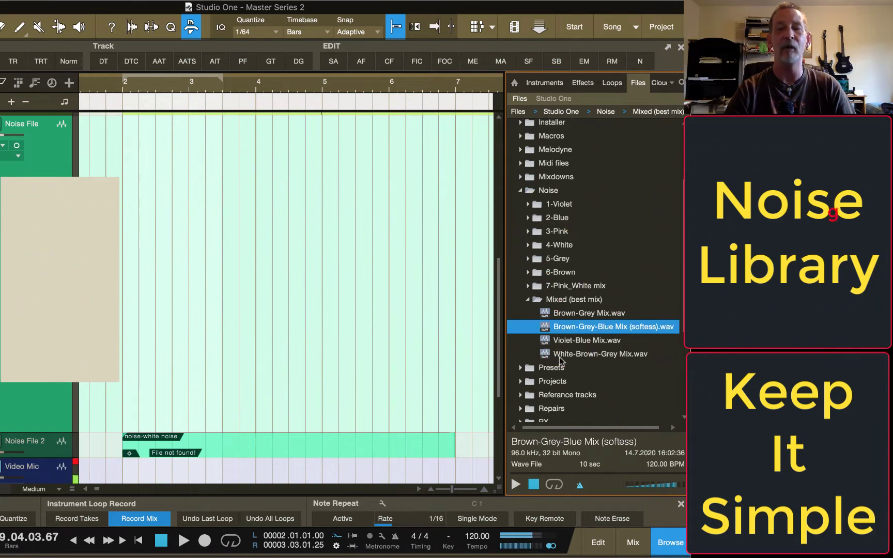
left_click(581, 355)
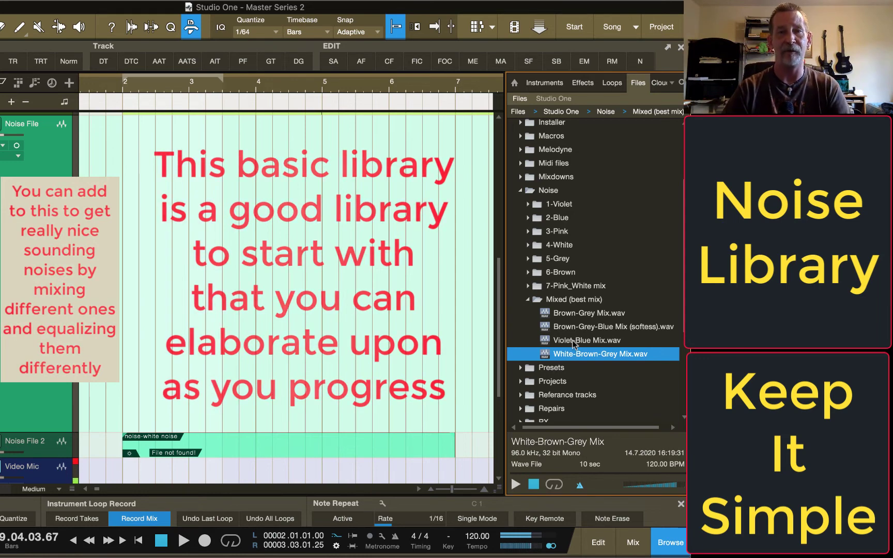
left_click(528, 274)
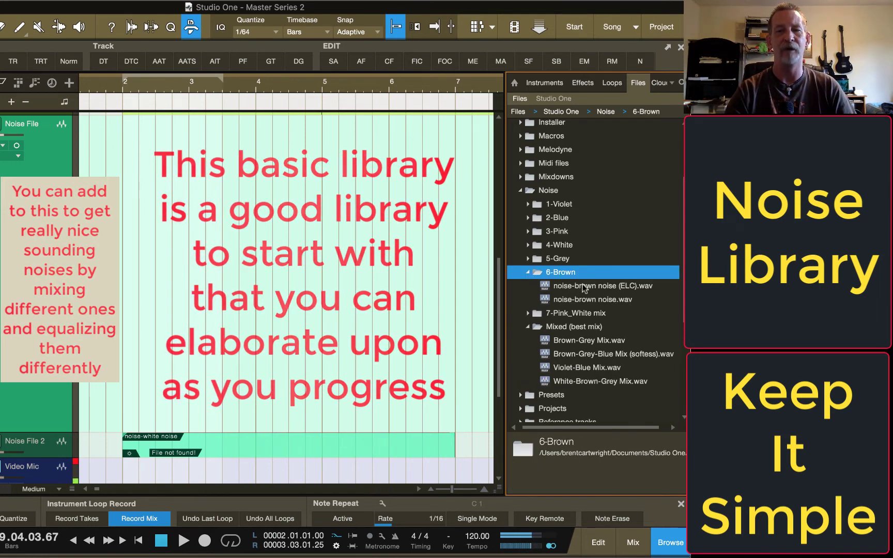
left_click(527, 272)
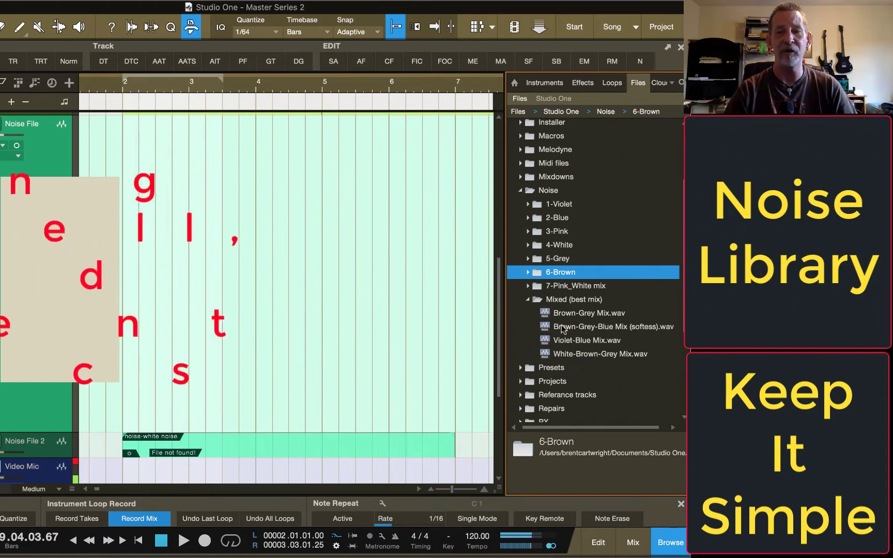
left_click(527, 287)
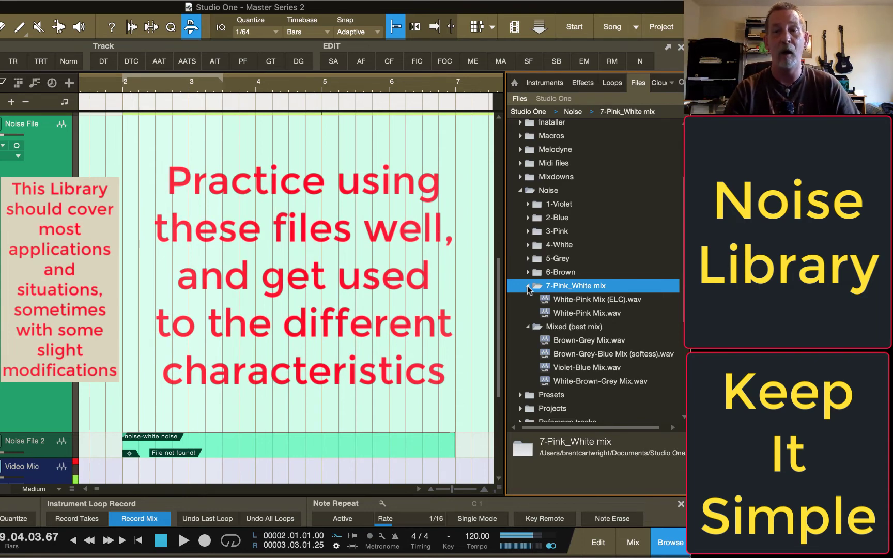
- Try placing noise-blue noise.wav from the 2-Blue folder on the Noise File track, and collapse the folder
left_click(527, 218)
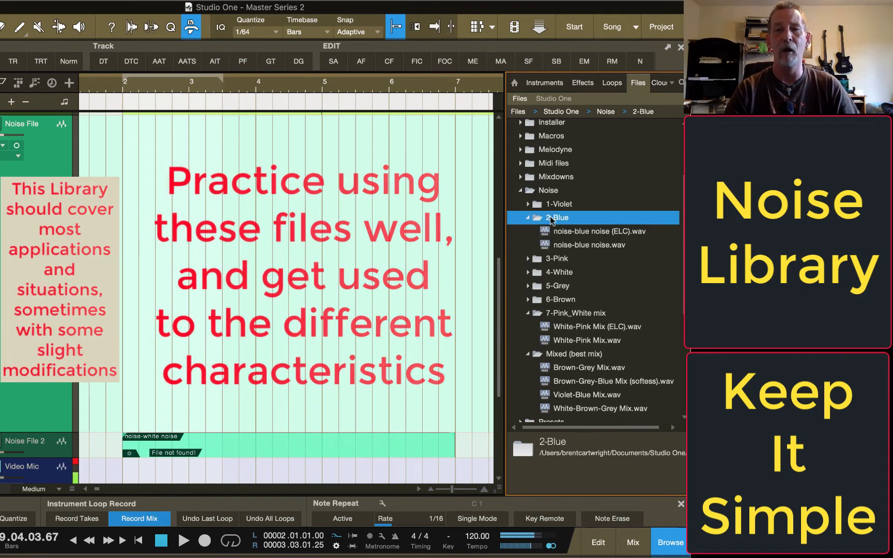
left_click(585, 244)
left_click_drag(585, 245, 148, 233)
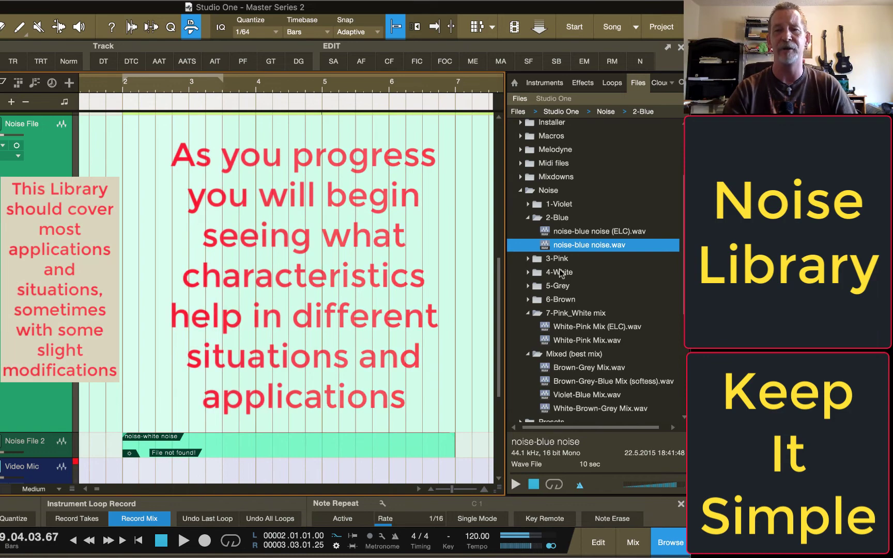
left_click(528, 218)
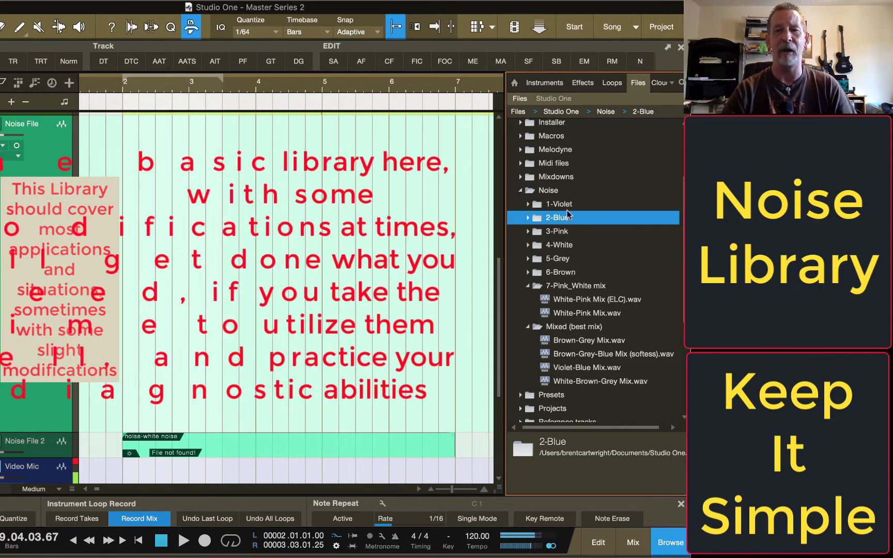
- Select the Noise library folder, inspect noise-grey noise.wav inside the 5-Grey folder, and collapse that folder
left_click(556, 193)
left_click(555, 193)
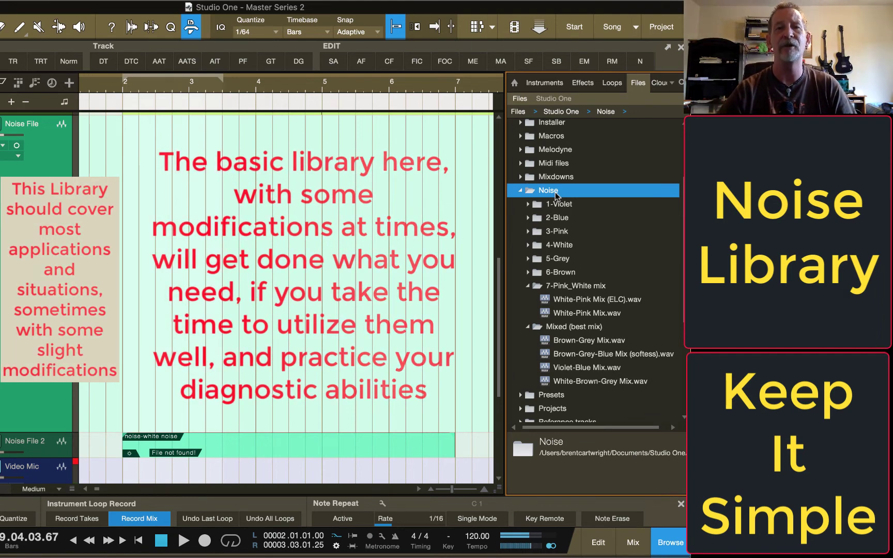
left_click(528, 258)
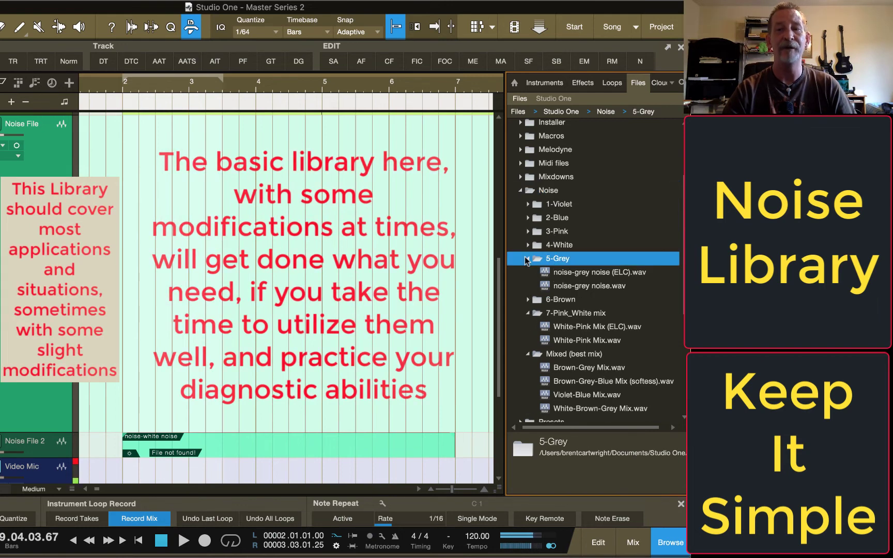
left_click(576, 287)
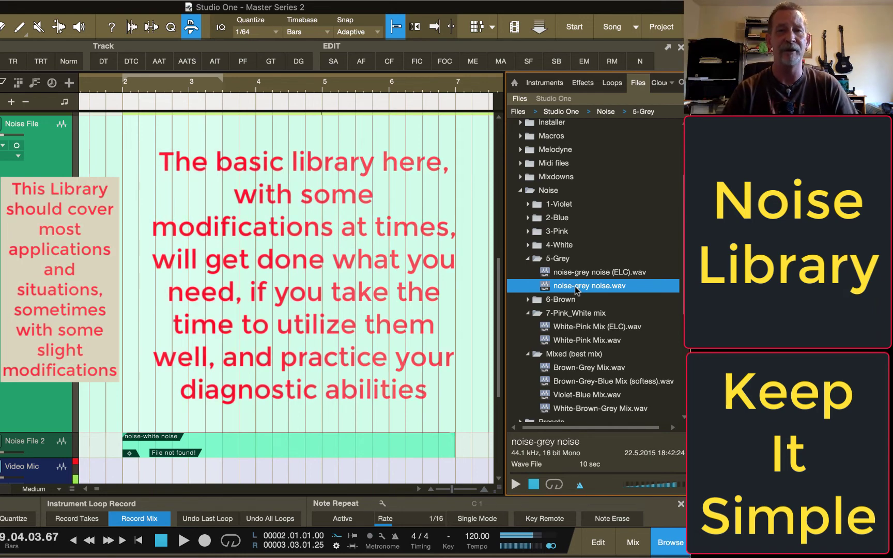
left_click(528, 257)
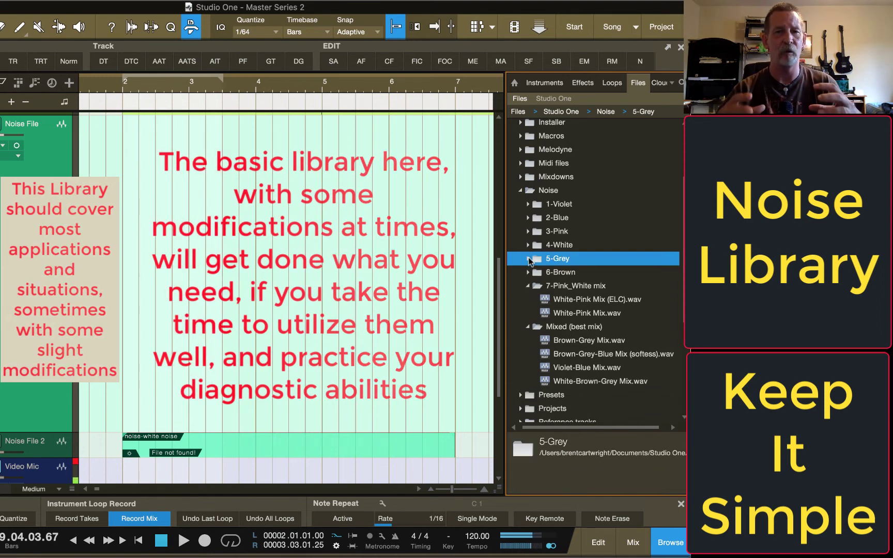